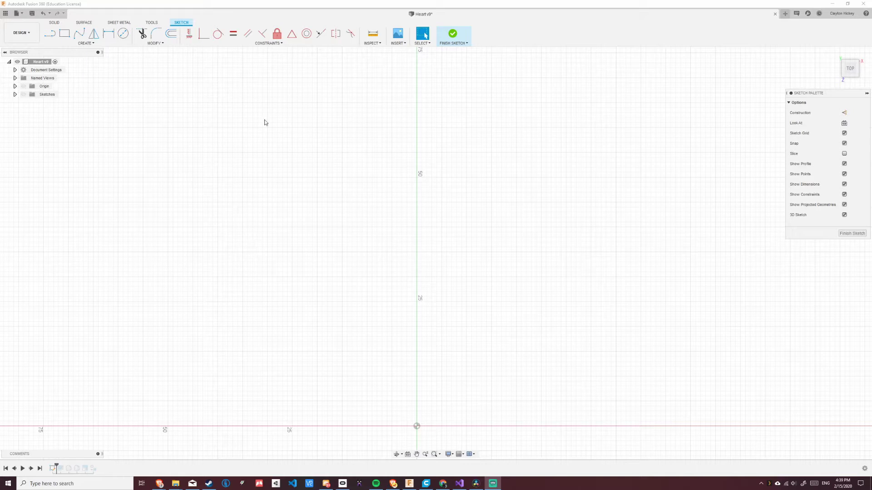
Step: Show the Sketches folder and centre the heart sketch: two Ø33 circles joined by tangent lines
left_click(24, 95)
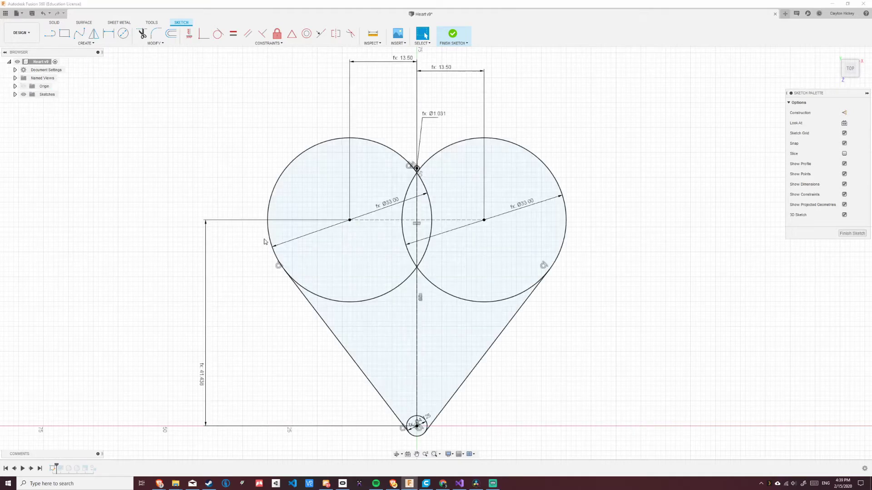
scroll(279, 248, "up", 2)
scroll(279, 248, "down", 2)
scroll(366, 241, "down", 1)
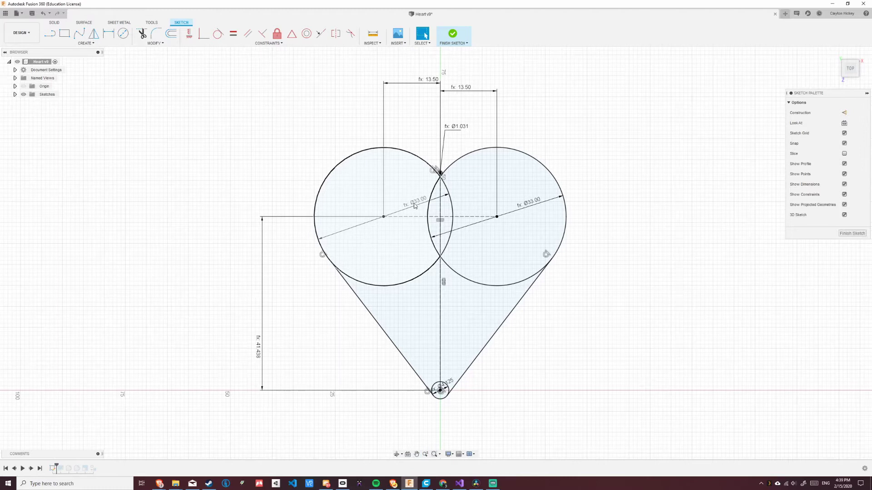
mouse_move(313, 368)
middle_mouse_down()
mouse_move(286, 407)
mouse_move(339, 375)
middle_mouse_up()
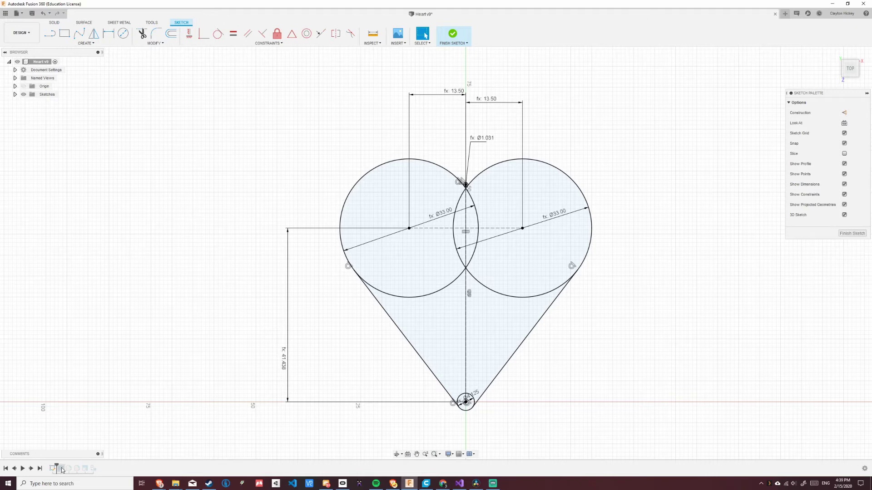
Step: Finish the sketch and view the extruded heart from an angle
left_click(470, 36)
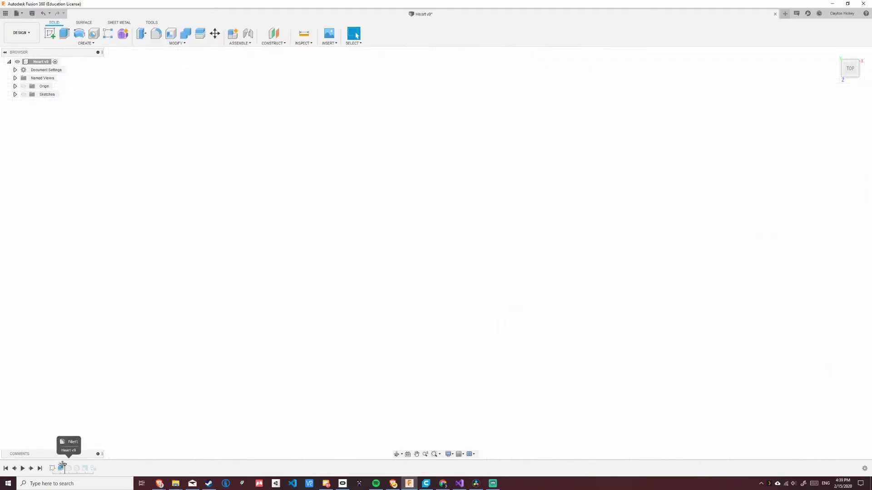
mouse_move(590, 276)
middle_mouse_down("shift")
mouse_move(630, 243)
mouse_move(626, 216)
middle_mouse_up("shift")
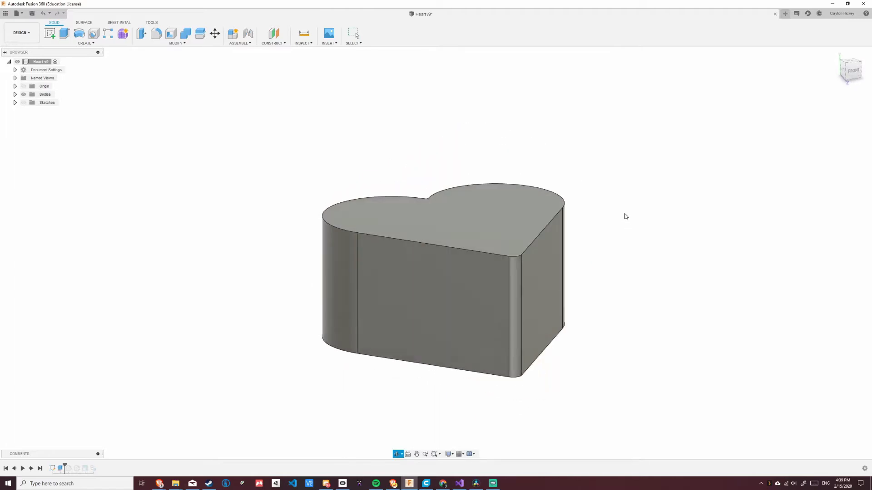
scroll(625, 216, "up", 2)
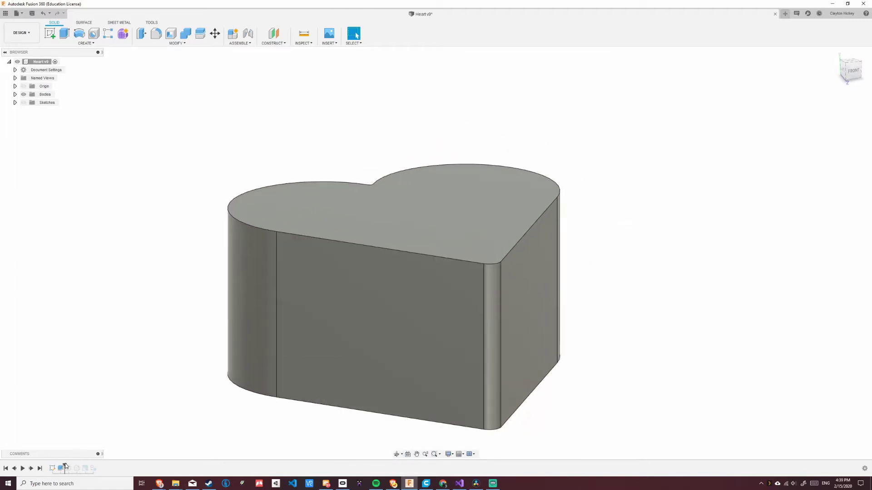
Step: Roll the timeline forward past the fillets to round the heart's edges, then save a new version
left_click_drag(65, 465, 73, 468)
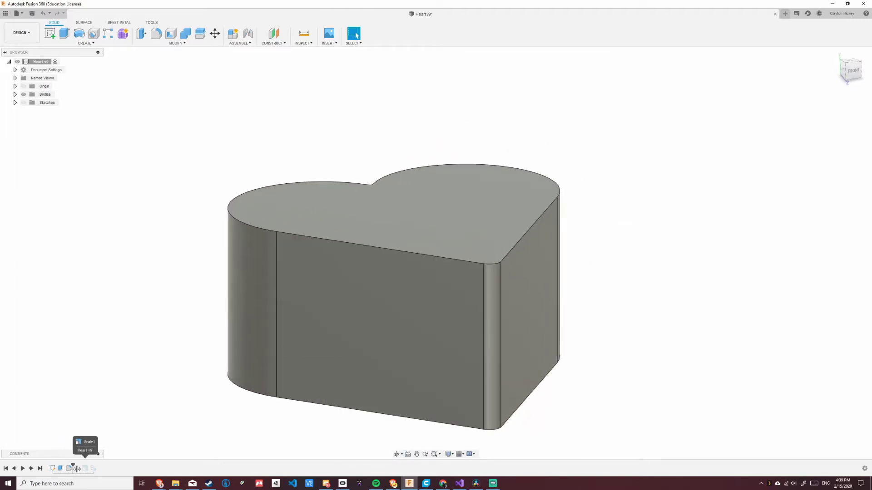
left_click_drag(72, 469, 105, 470)
scroll(501, 344, "up", 1)
scroll(504, 334, "down", 5)
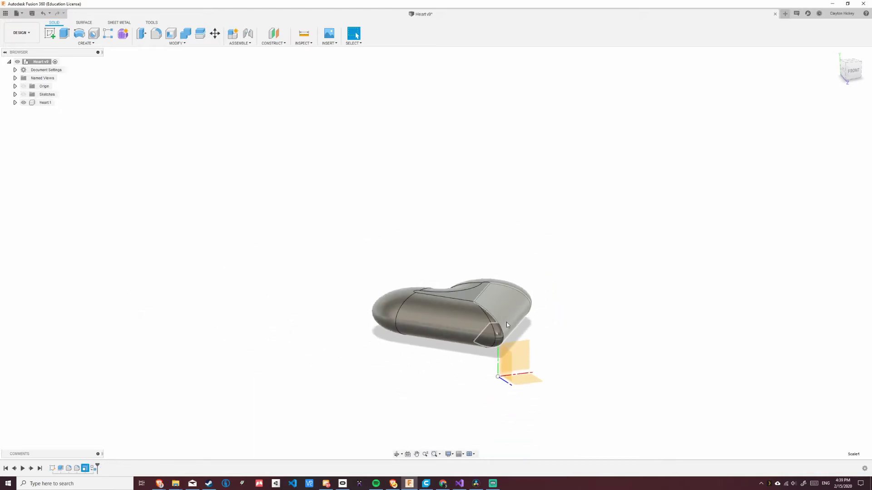
key("ctrl+s")
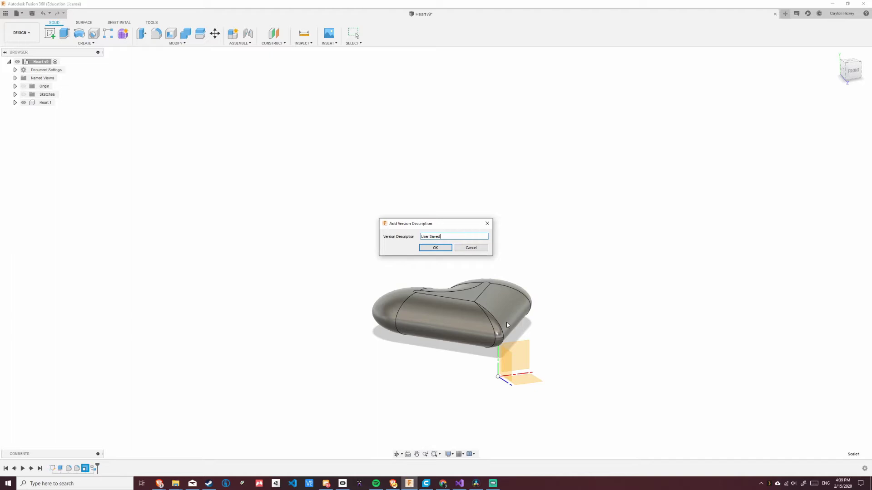
Step: Confirm the version save, then open Hearts.blend in Blender and orbit around the three hearts
key("Return")
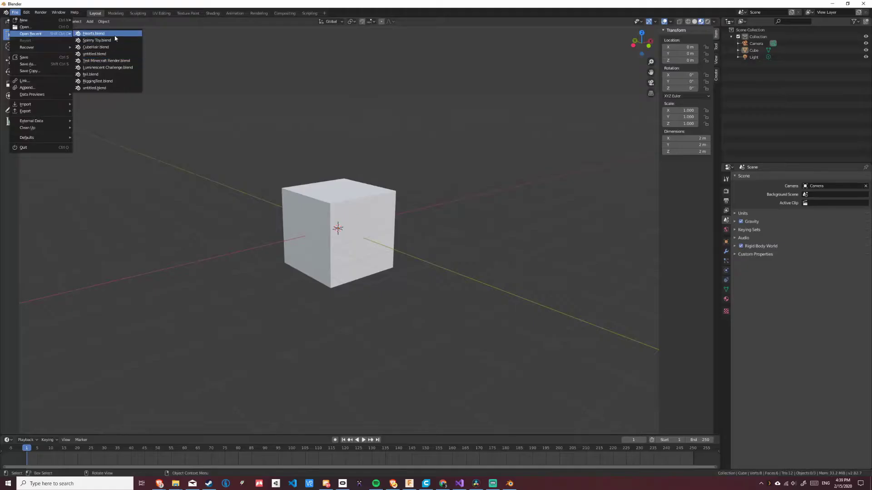
left_click(105, 35)
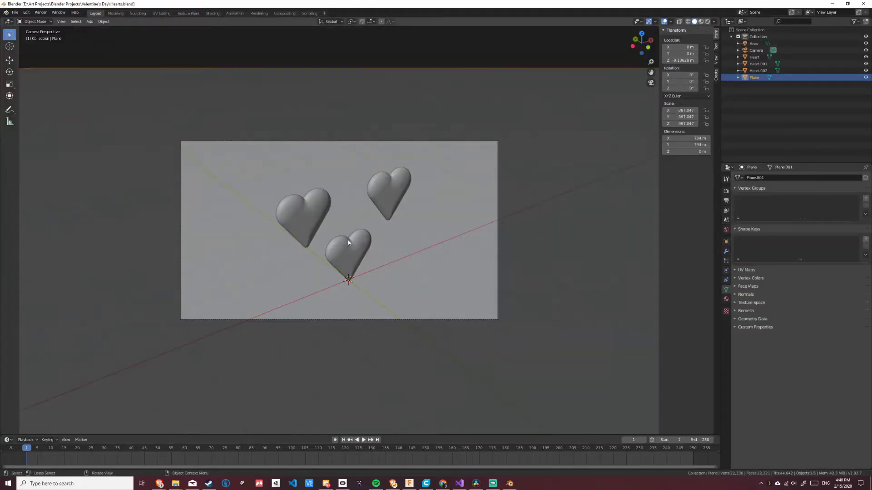
middle_click_drag(424, 223, 386, 277)
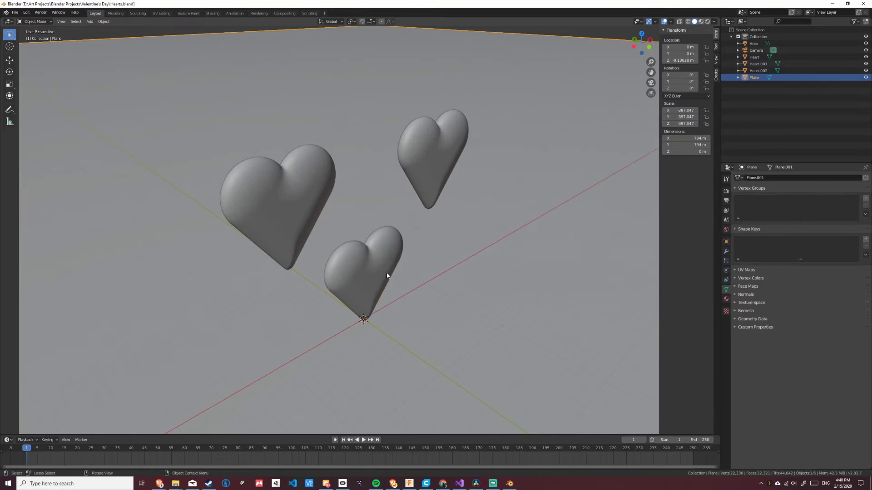
Step: Select the front heart and the large left heart, and inspect the selected heart's modifiers
left_click(386, 272)
scroll(384, 266, "up", 2)
left_click(261, 224)
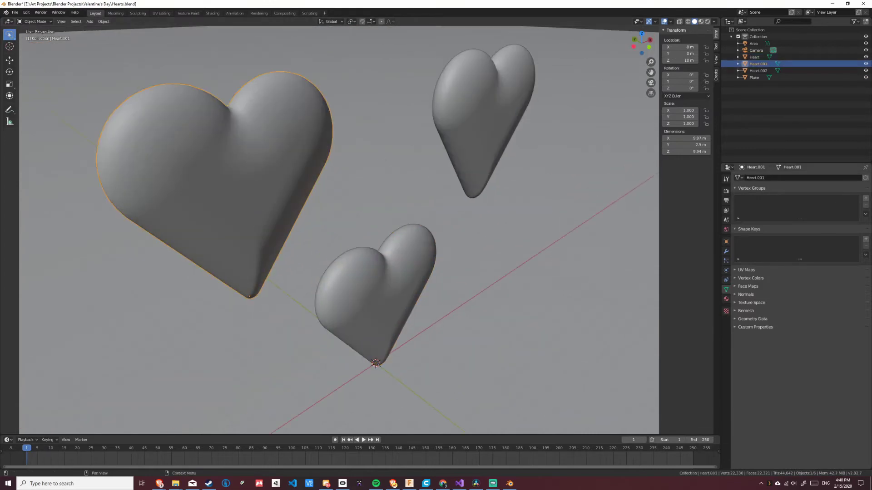
left_click(726, 253)
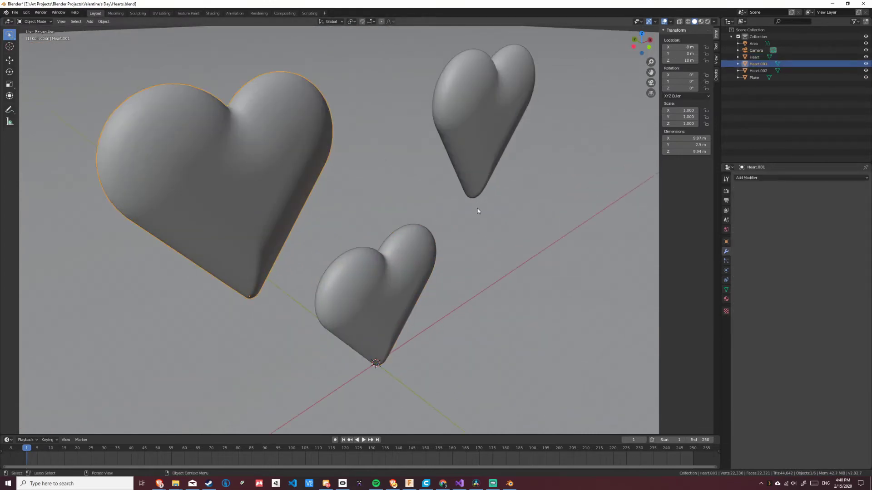
scroll(292, 210, "down", 7)
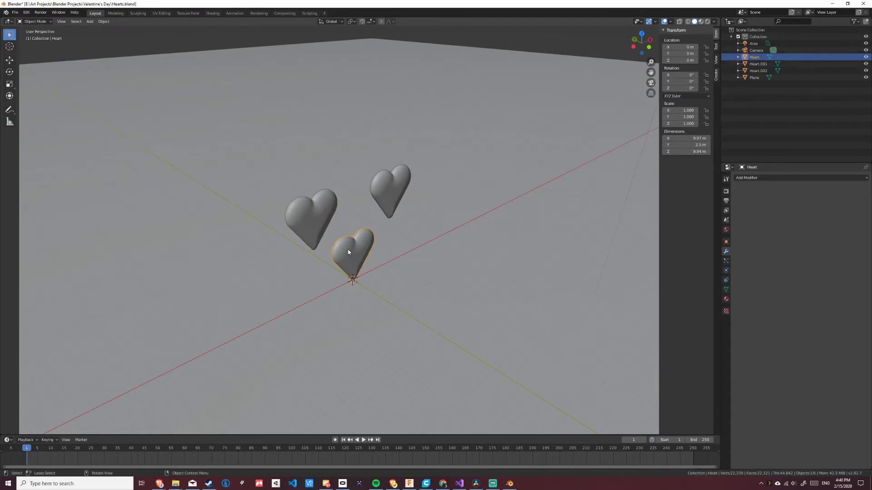
scroll(339, 227, "up", 6)
key("Tab")
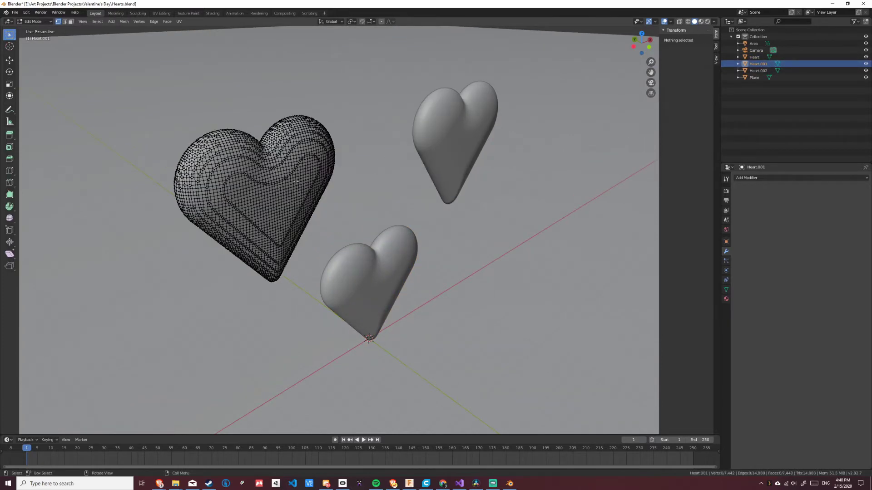
middle_click_drag(307, 180, 447, 158)
mouse_move(536, 210)
middle_mouse_down()
mouse_move(531, 181)
mouse_move(524, 219)
middle_mouse_up()
key("Tab")
key("Tab")
scroll(470, 235, "down", 3)
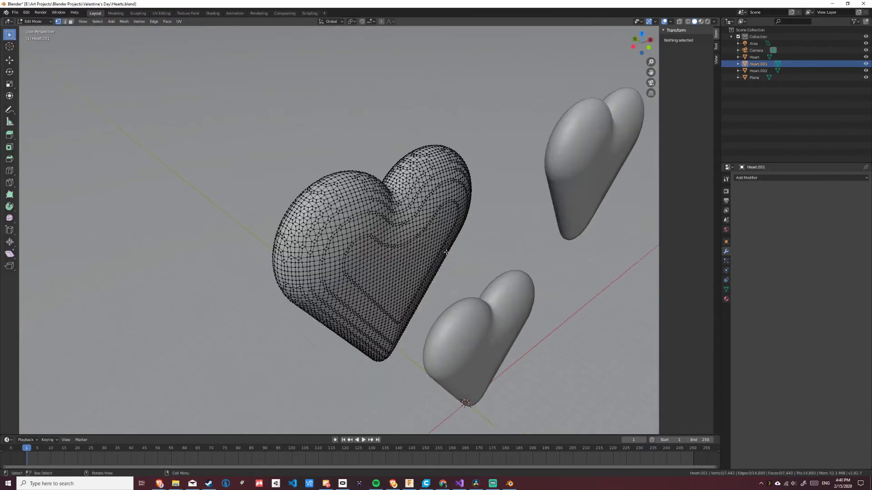
middle_click_drag(470, 235, 433, 227)
key("Tab")
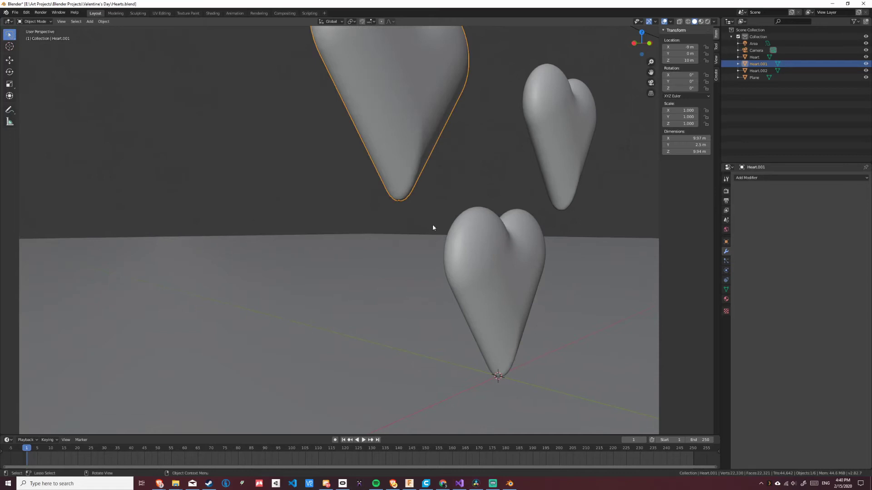
scroll(442, 169, "up", 5)
middle_click_drag(421, 165, 379, 202)
scroll(323, 236, "up", 4)
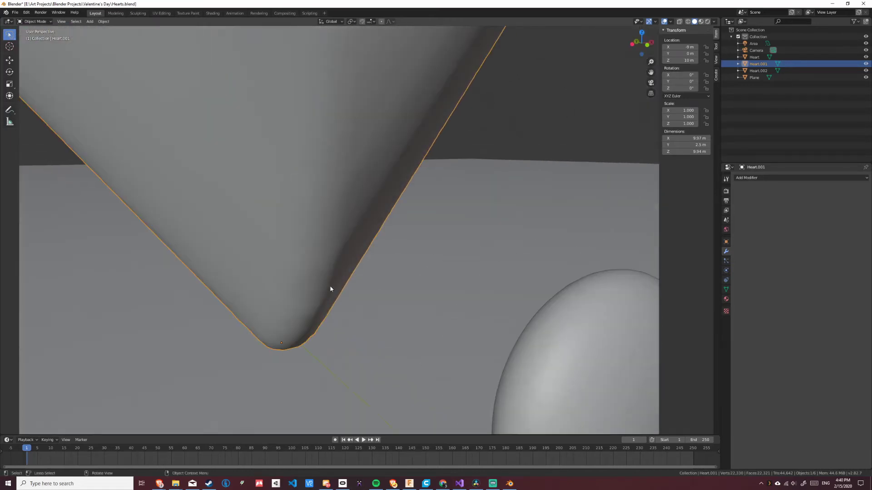
middle_click_drag(331, 288, 353, 292)
scroll(353, 293, "down", 7)
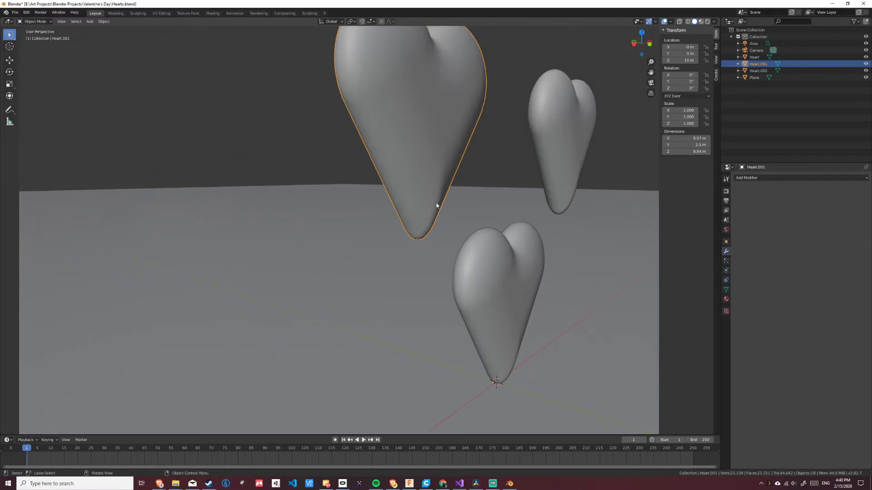
middle_click_drag(436, 205, 416, 209)
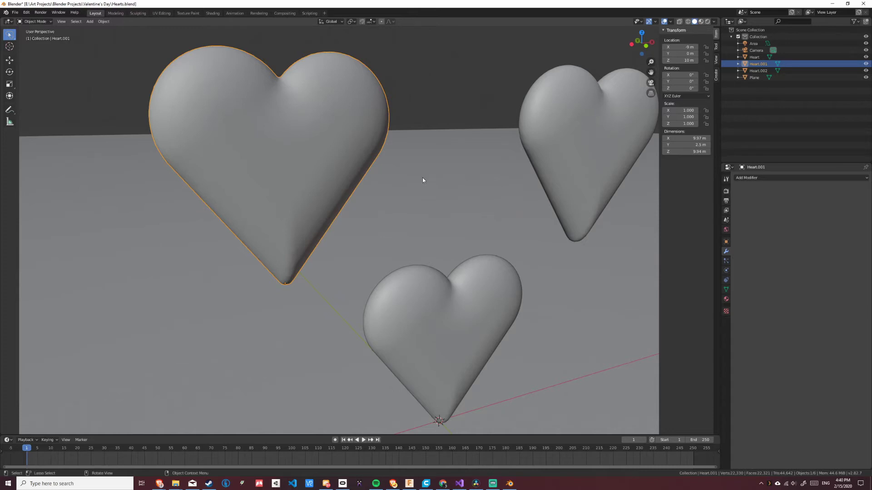
middle_click_drag(332, 219, 362, 249)
scroll(367, 252, "up", 3)
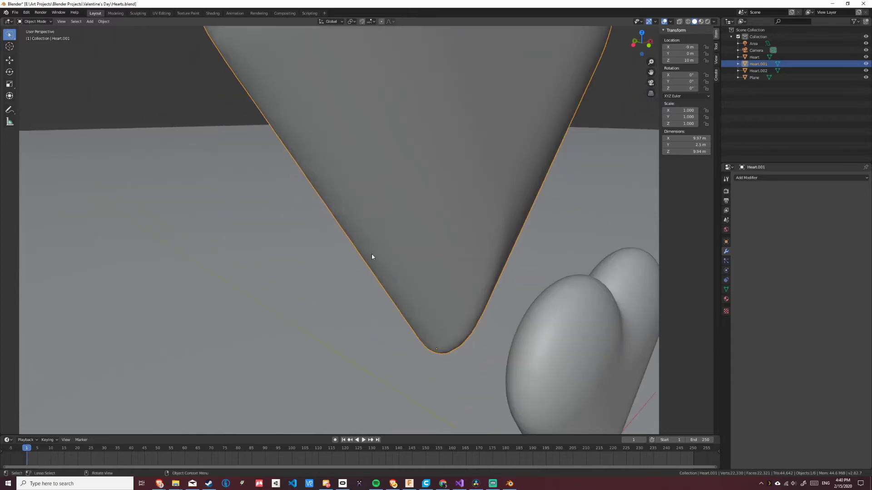
scroll(448, 265, "down", 6)
key("Tab")
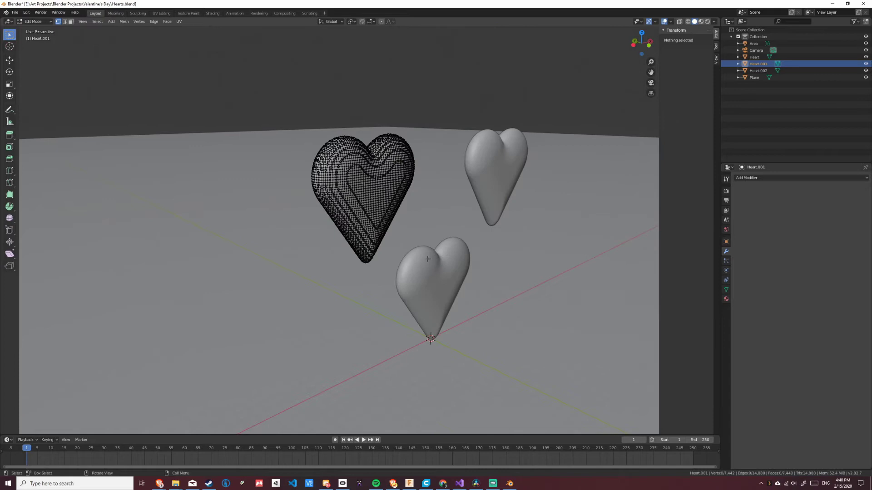
middle_click_drag(437, 257, 391, 208)
scroll(424, 208, "up", 3)
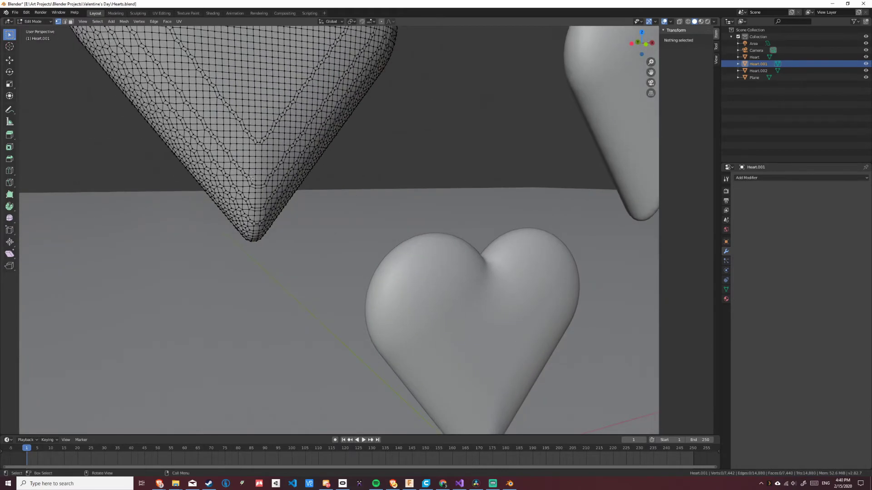
scroll(252, 157, "down", 5)
scroll(262, 171, "up", 5)
scroll(264, 172, "down", 5)
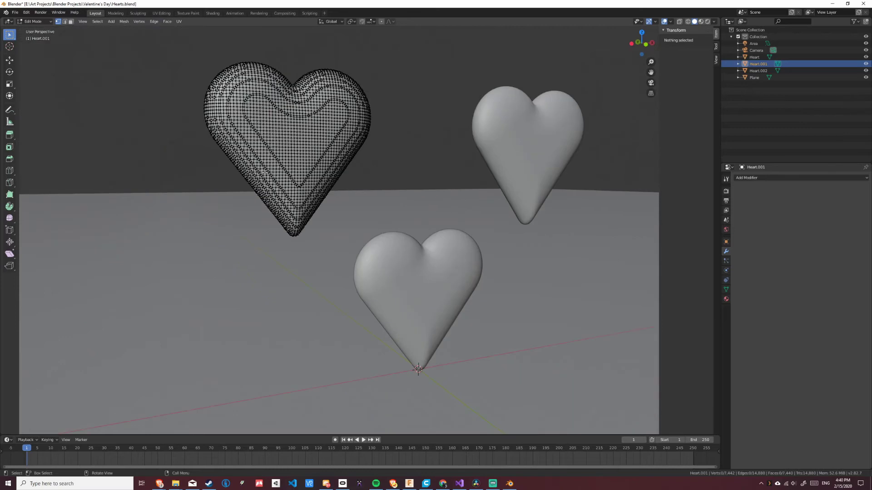
key("Tab")
mouse_move(390, 213)
middle_mouse_down()
mouse_move(454, 253)
mouse_move(393, 221)
mouse_move(371, 258)
mouse_move(403, 210)
middle_mouse_up()
scroll(403, 211, "down", 4)
scroll(404, 210, "up", 4)
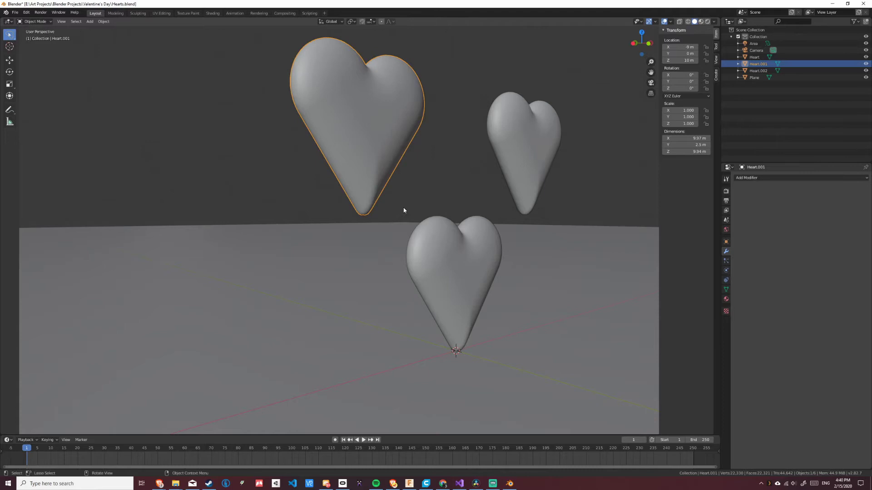
scroll(404, 210, "down", 3)
Step: View the hearts through the scene camera with rendered shading
middle_click_drag(414, 212, 401, 222)
scroll(401, 221, "down", 2)
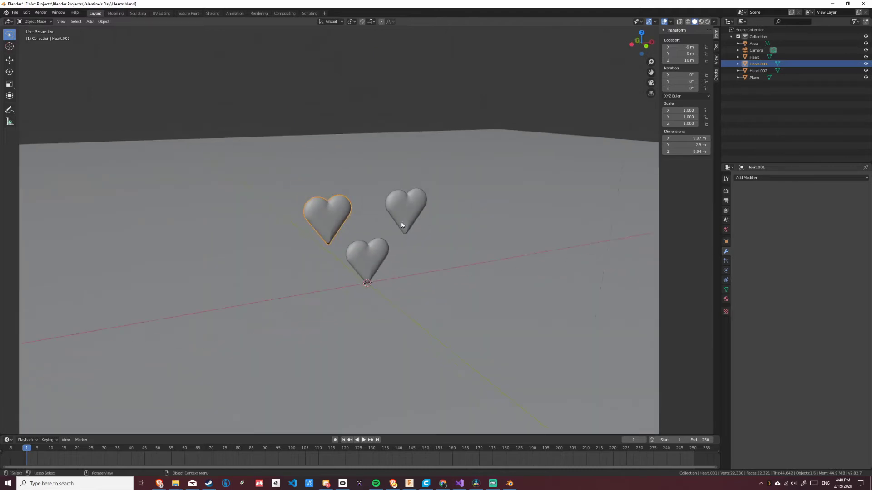
key("KP_0")
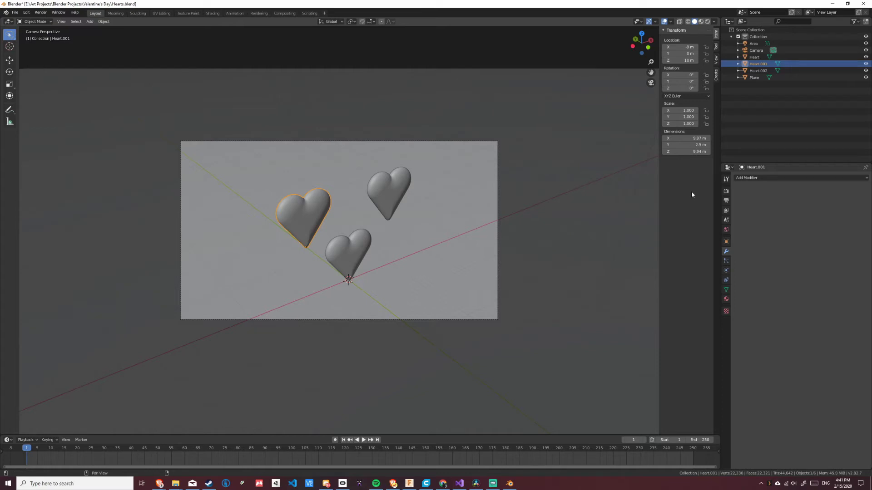
key("z")
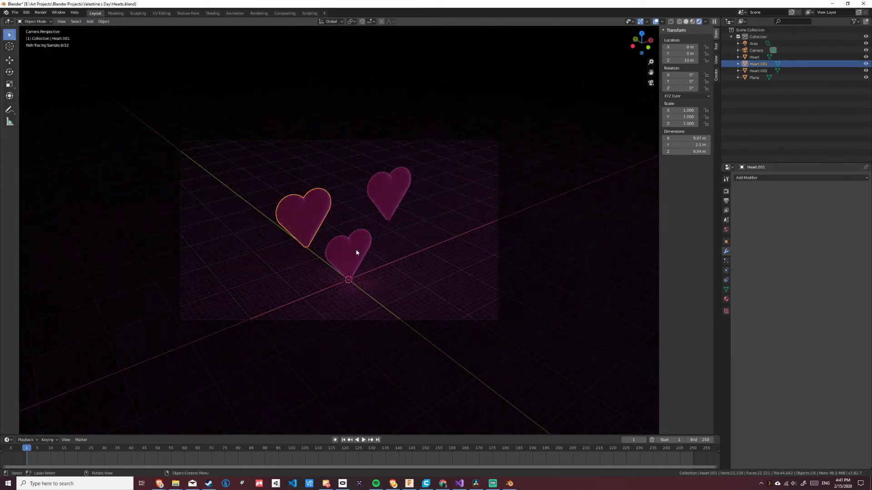
Step: Select the bottom heart, named Heart
left_click(339, 242)
left_click(327, 228)
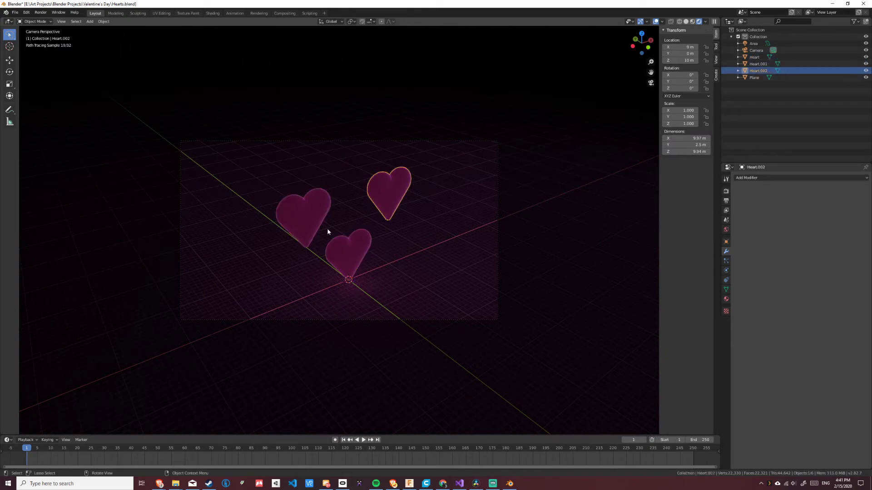
left_click(344, 252)
left_click(348, 255)
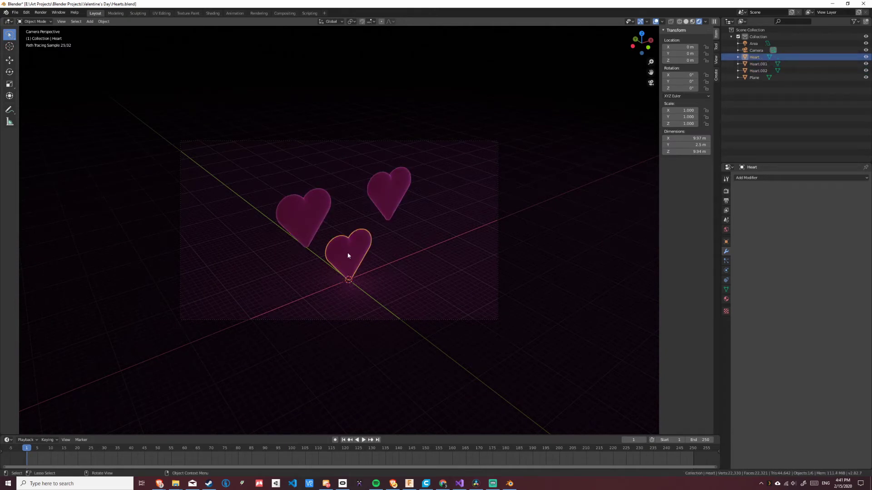
Step: Check the Shading workspace, return to Layout in Material Preview, and select the Area light
left_click(211, 13)
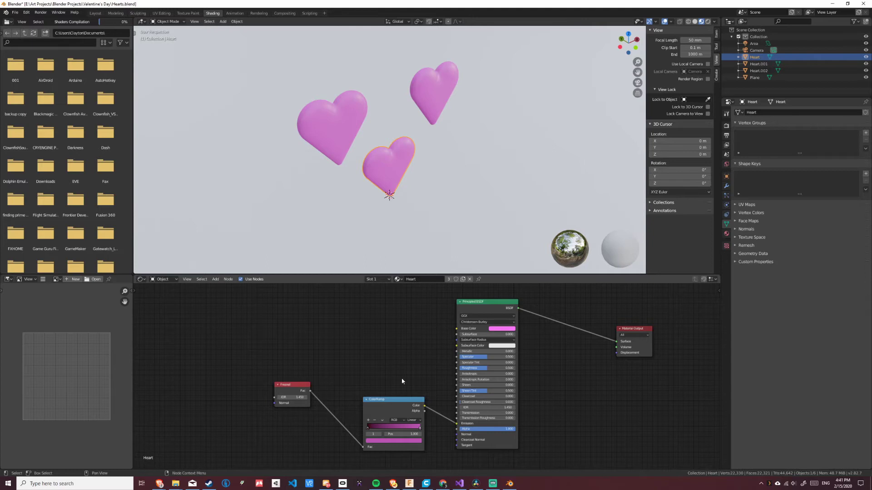
left_click(95, 12)
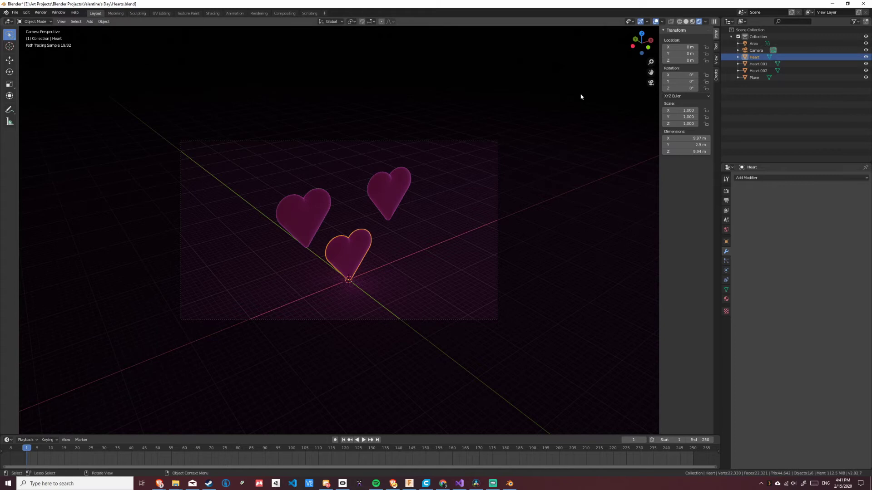
left_click(692, 21)
left_click(754, 44)
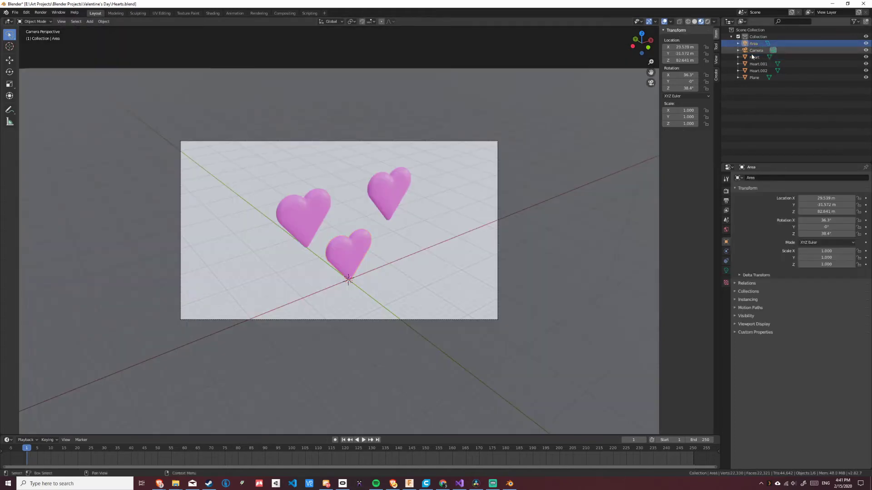
Step: Show the Area light's settings, then view the MyMiniFactory listing and the Patreon 'Heart Design Files' post
left_click(726, 270)
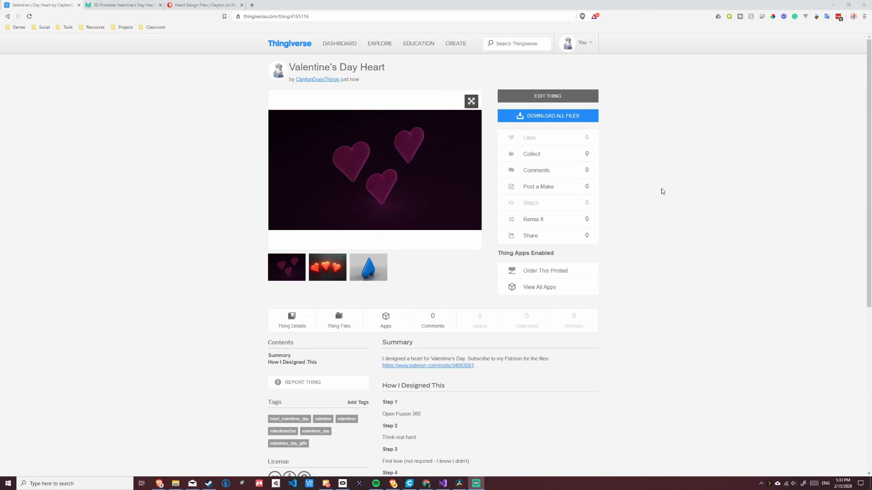
left_click(123, 5)
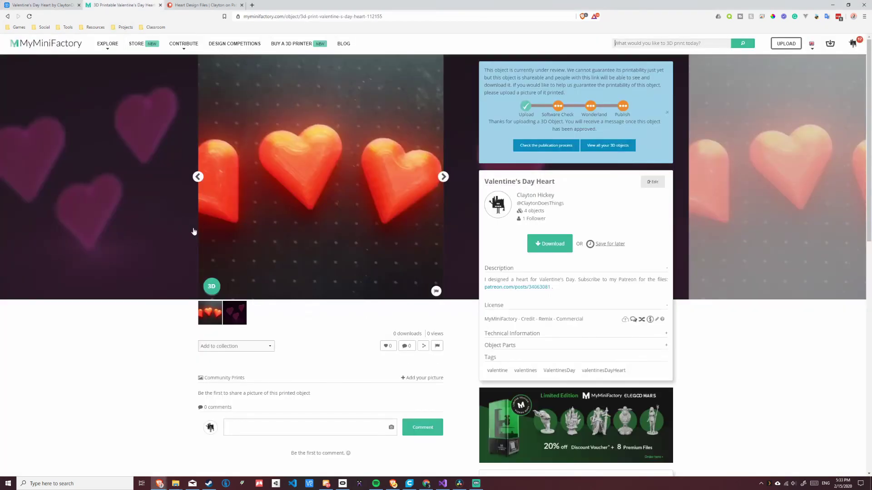
left_click(190, 4)
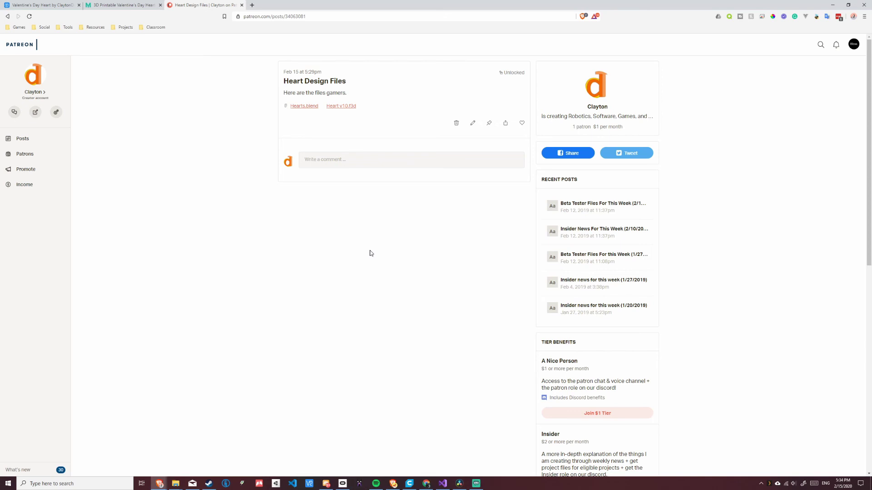
Step: Scroll to the four tier benefits and highlight the 'YouTube Channel Advertisement' title
scroll(514, 410, "down", 6)
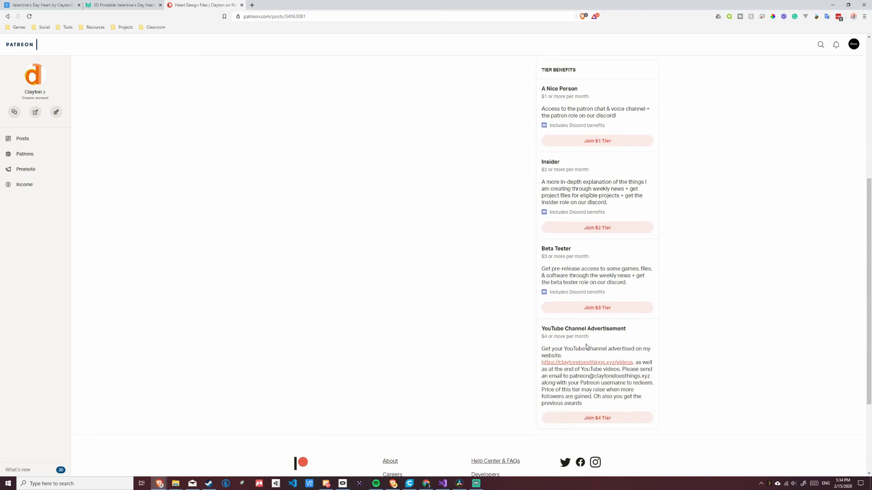
left_click_drag(628, 332, 542, 333)
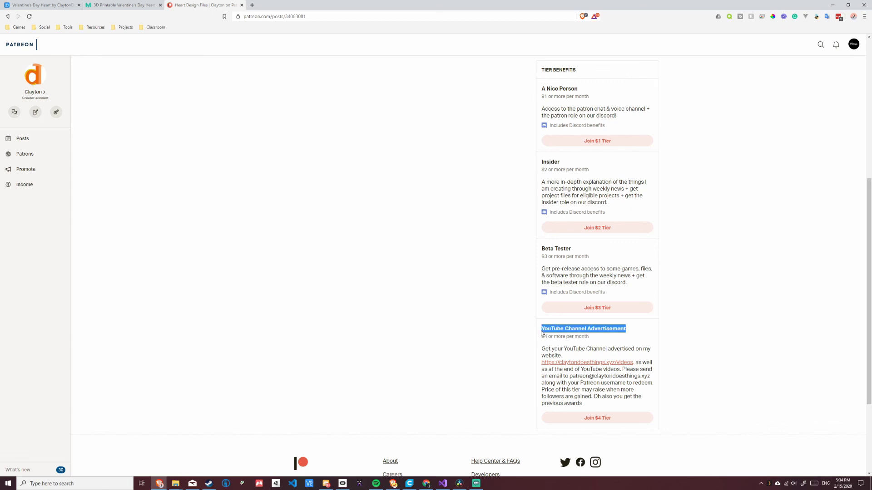